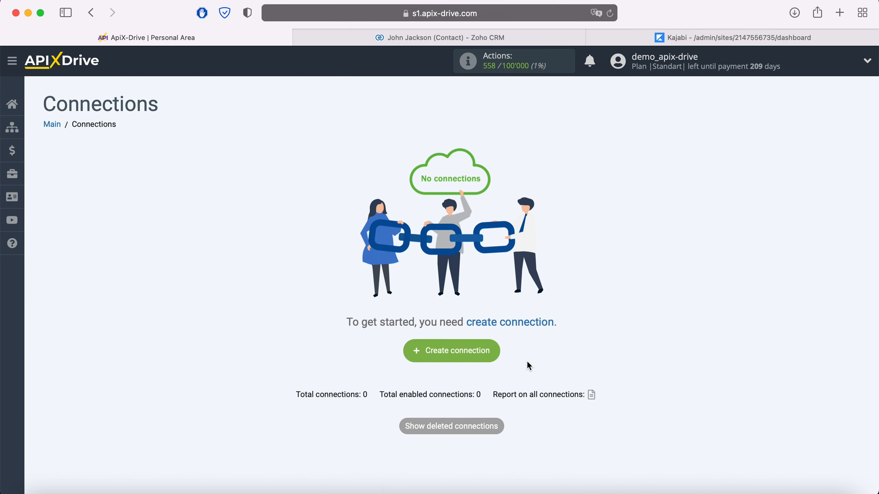
# Step: Create a new connection and choose Zoho CRM as the data source system
pyautogui.click(492, 355)
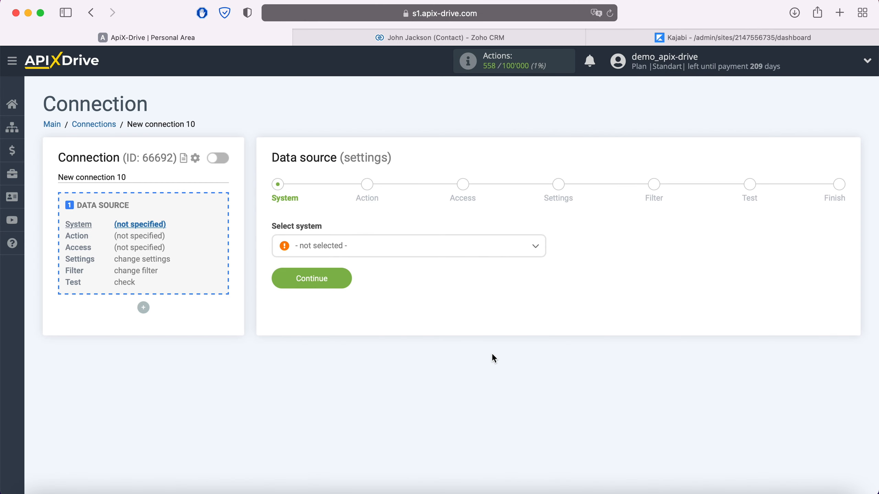
pyautogui.click(416, 249)
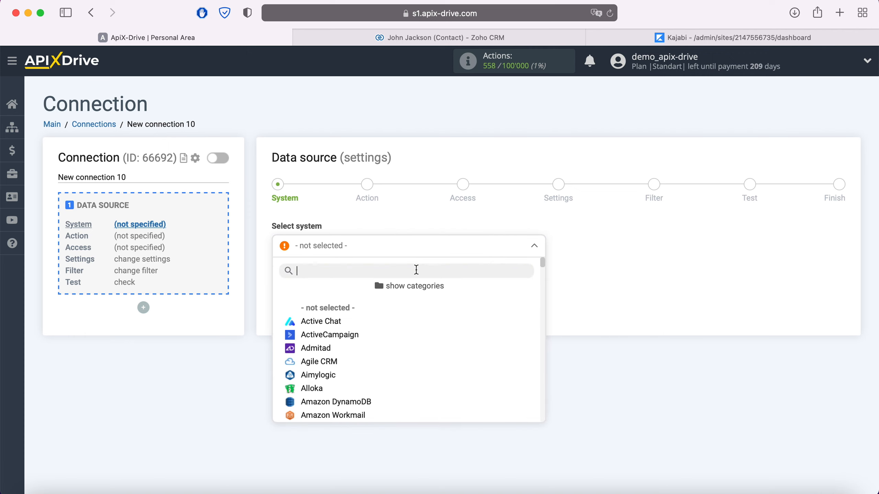
pyautogui.scroll(-20, 428, 319)
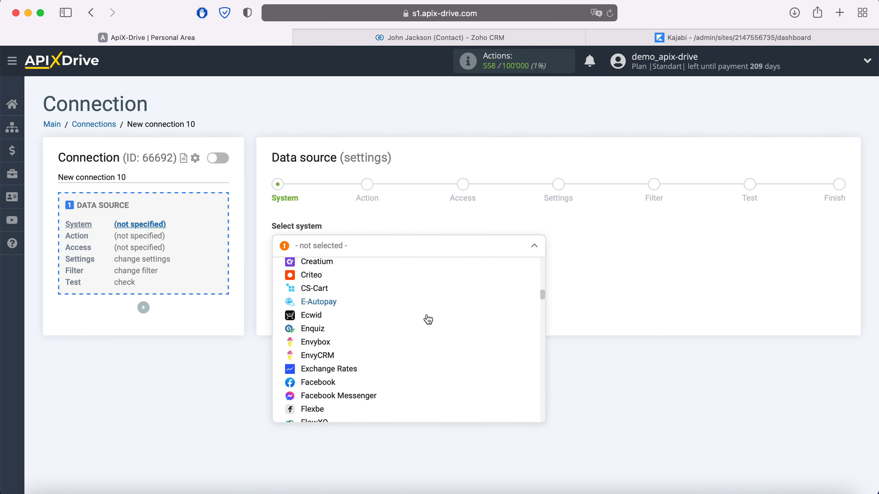
pyautogui.scroll(-20, 428, 320)
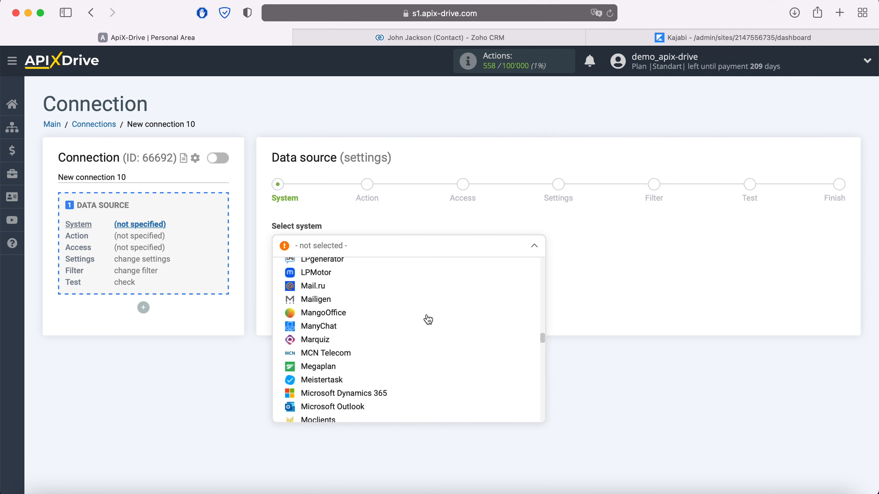
pyautogui.scroll(-20, 428, 320)
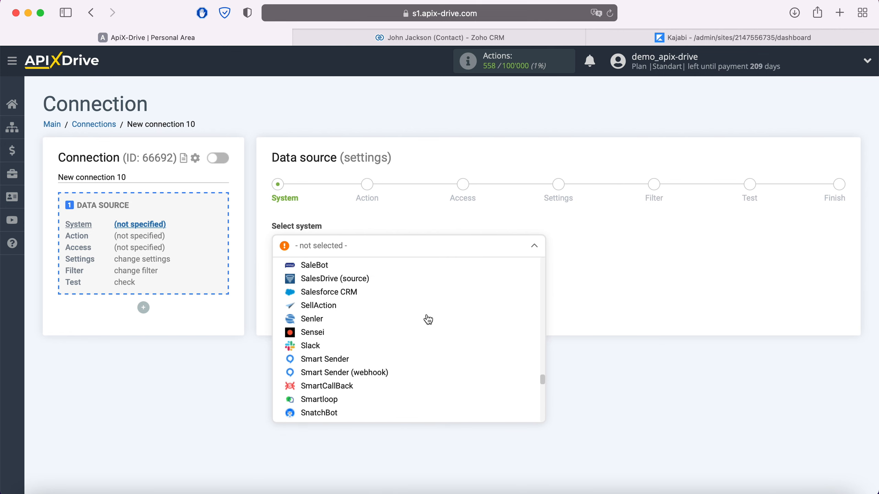
pyautogui.scroll(-20, 428, 319)
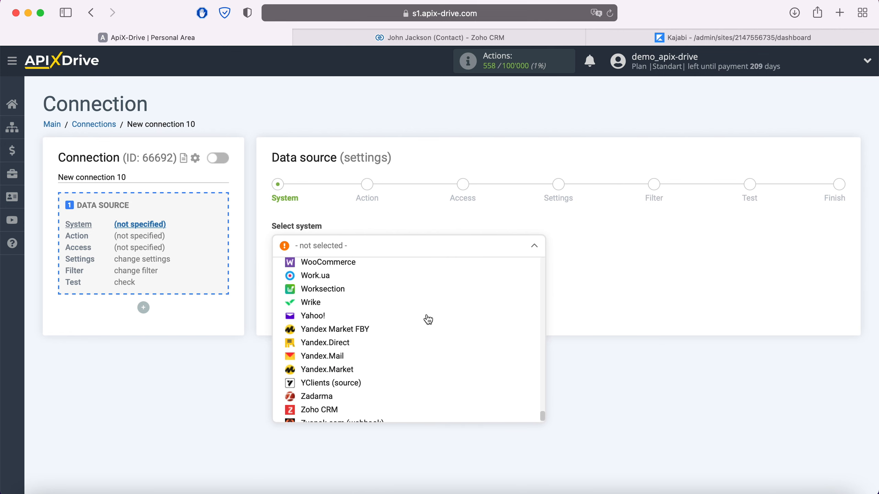
pyautogui.click(329, 389)
# Step: Set the Zoho CRM trigger action to 'Get Contacts (new)' and proceed to Access
pyautogui.click(341, 279)
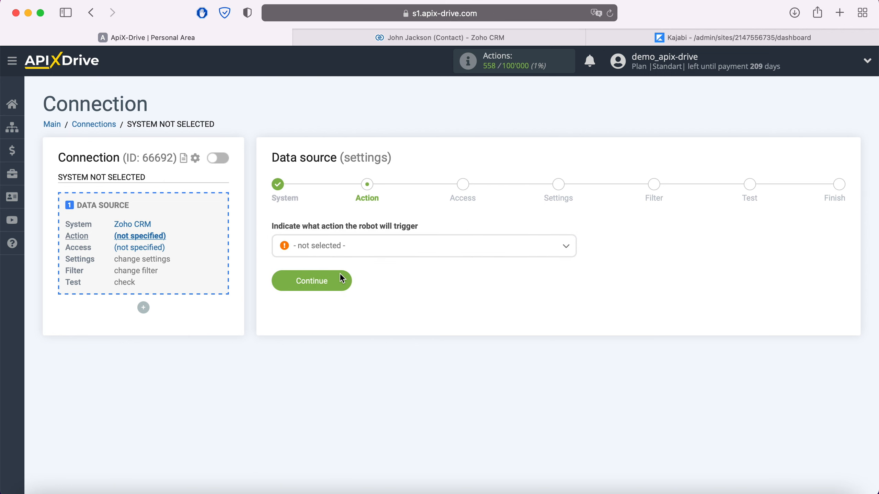
pyautogui.click(362, 253)
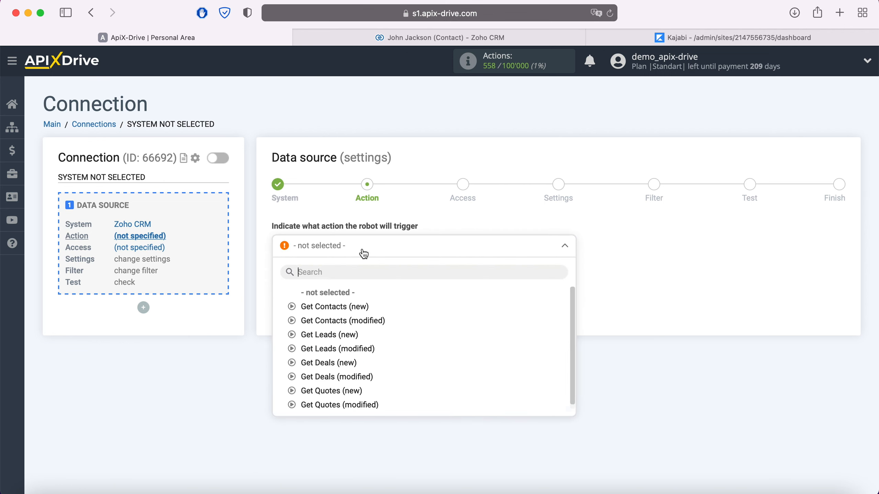
pyautogui.click(362, 305)
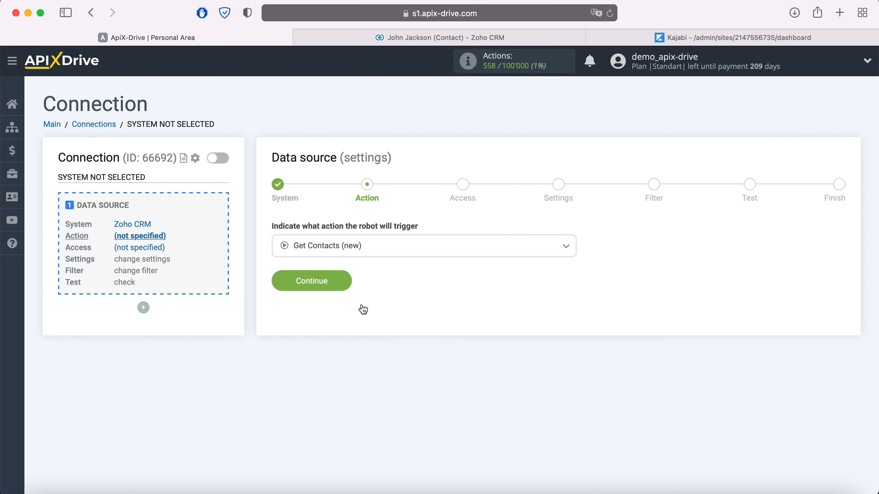
pyautogui.click(346, 283)
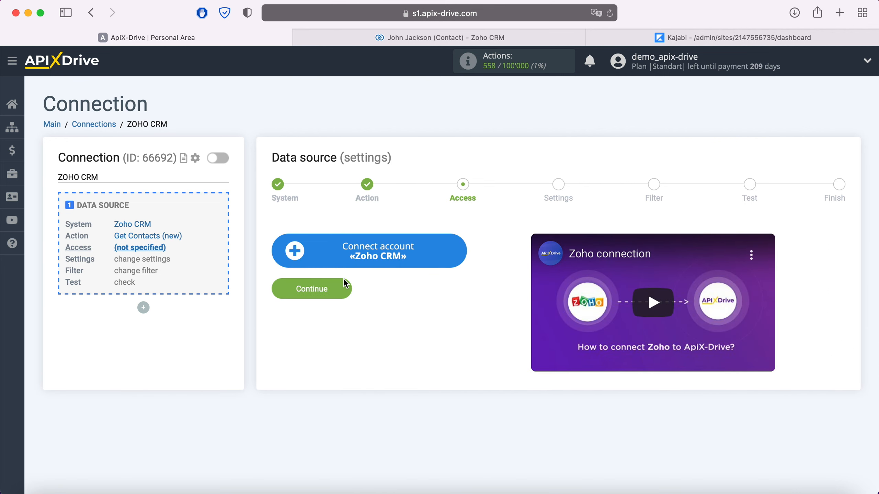
# Step: Sign in to Zoho with the account e-mail and password, then accept ApiX Drive's access request
pyautogui.click(457, 244)
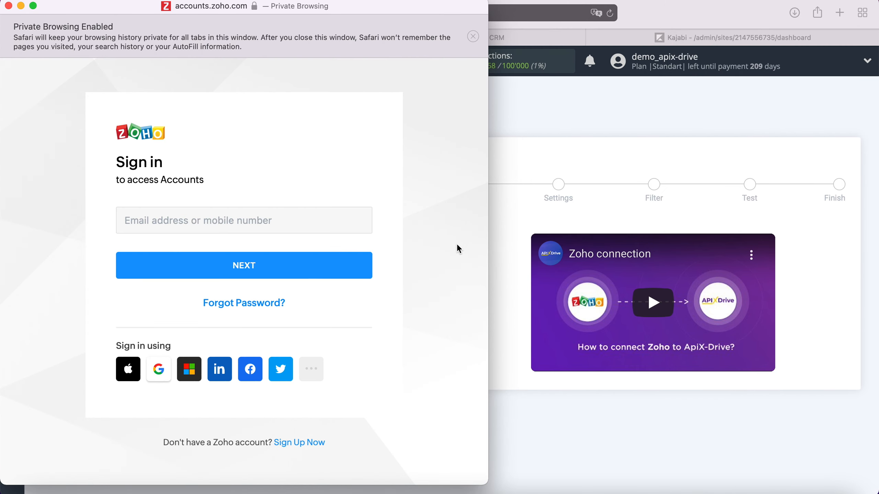
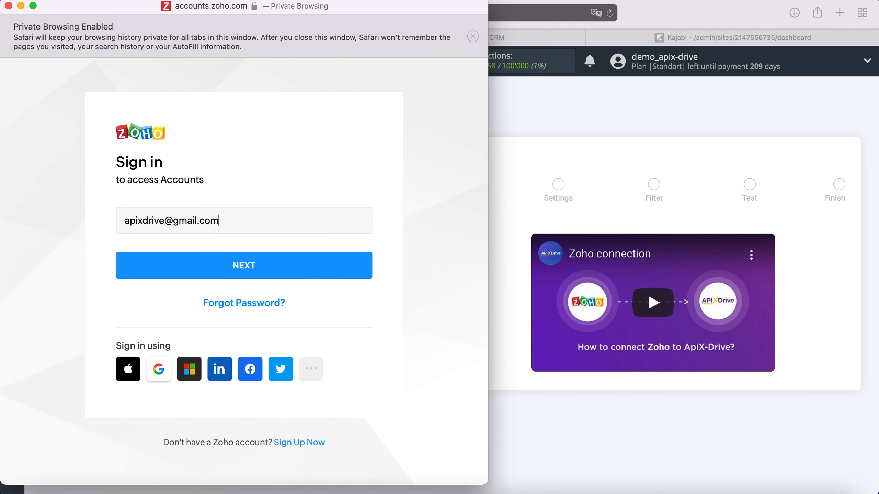
pyautogui.click(344, 266)
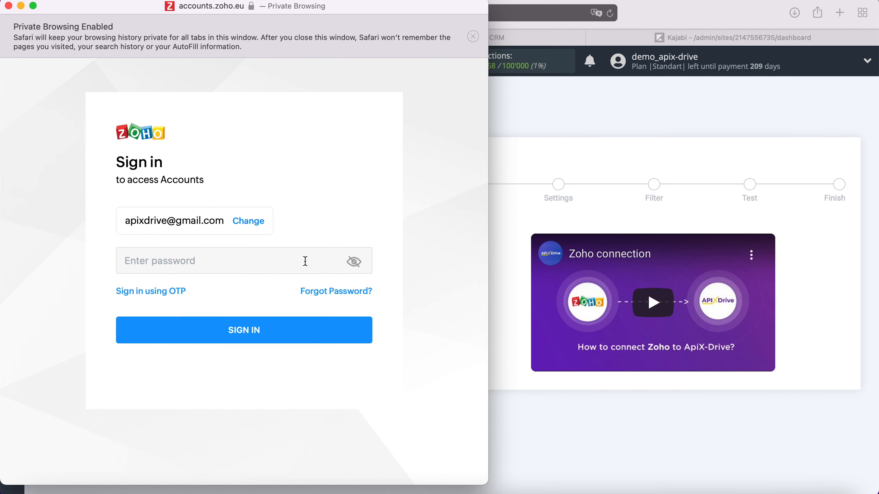
pyautogui.write('••••••••••••')
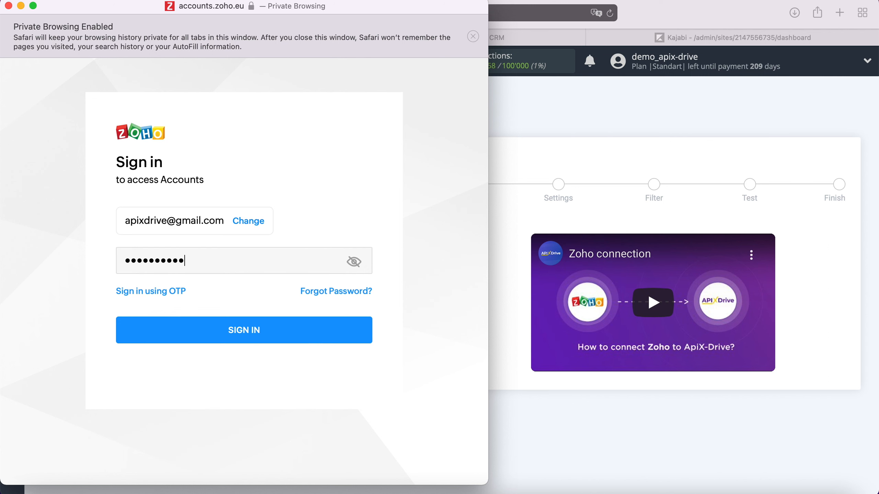
pyautogui.click(277, 334)
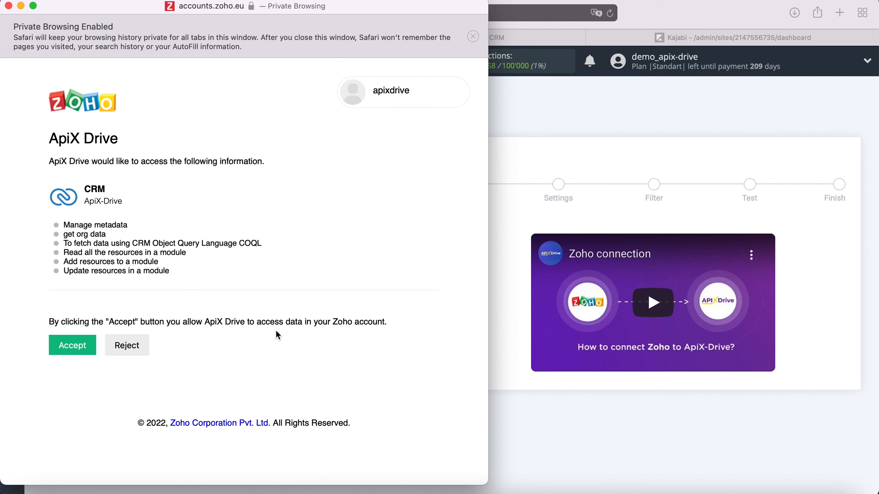
pyautogui.click(92, 344)
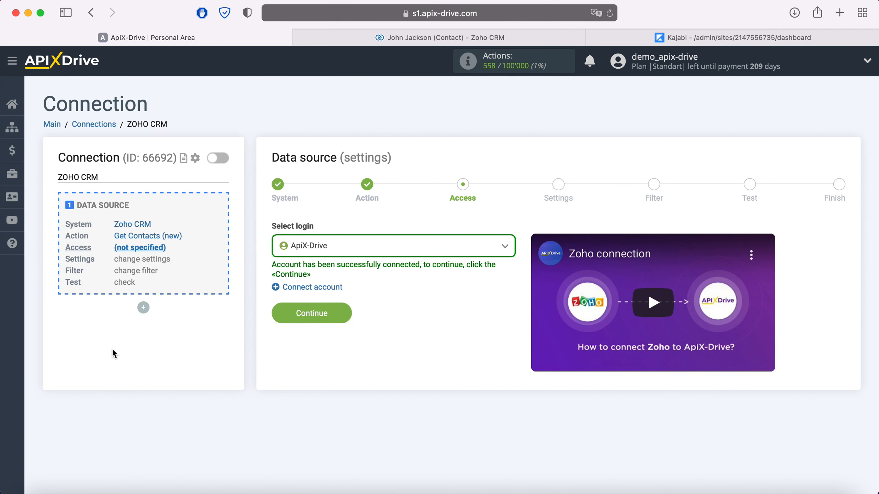
# Step: Select the connected Zoho login, skip Settings and Filter, review the test contact, and finish
pyautogui.click(347, 252)
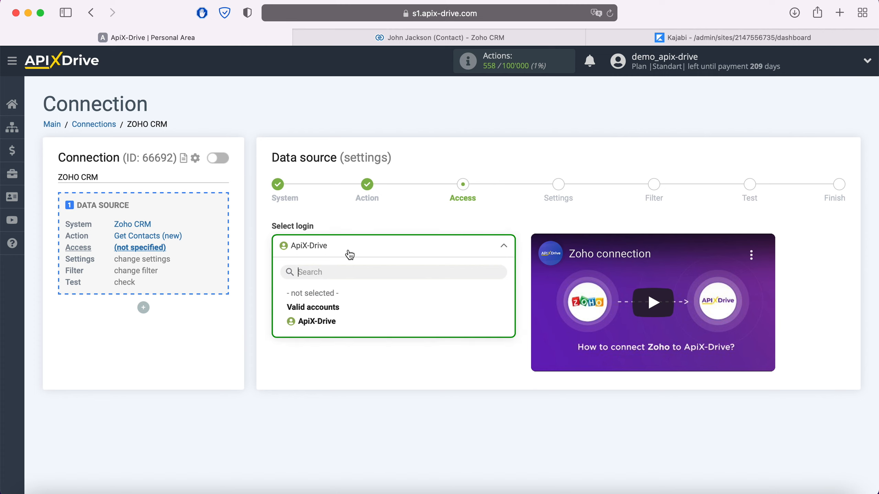
pyautogui.click(330, 322)
pyautogui.click(344, 312)
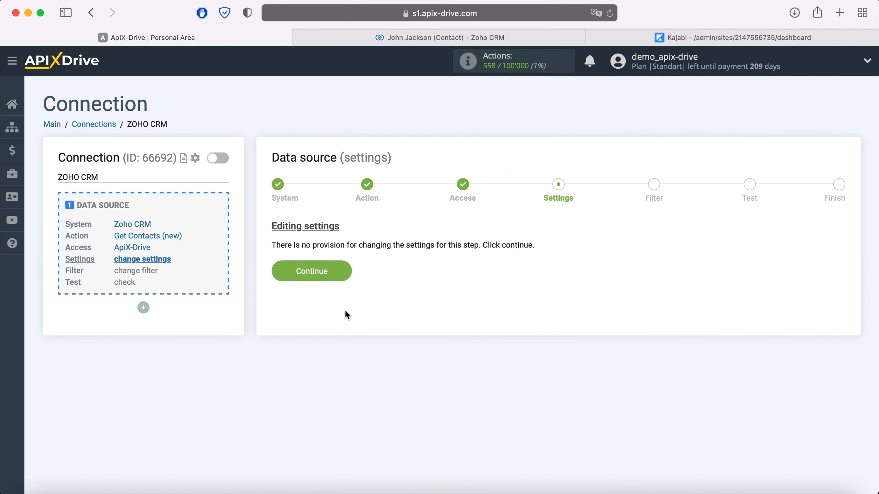
pyautogui.click(344, 271)
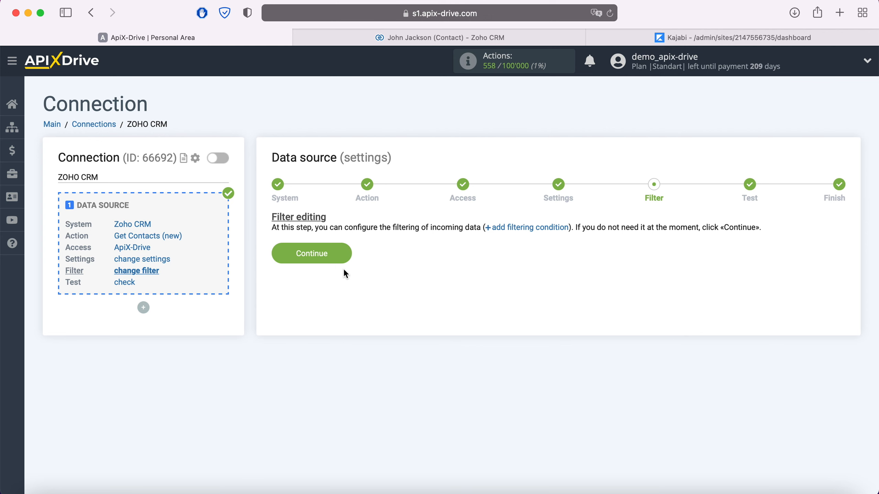
pyautogui.click(345, 255)
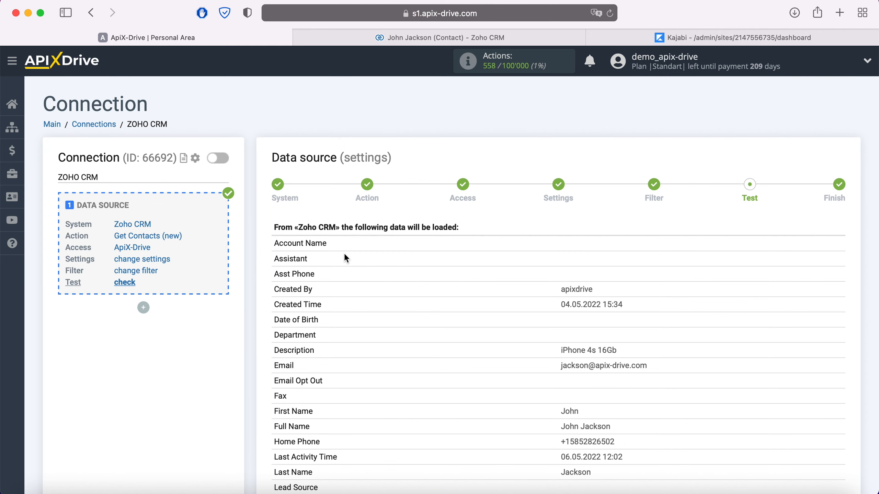
pyautogui.scroll(-15, 344, 258)
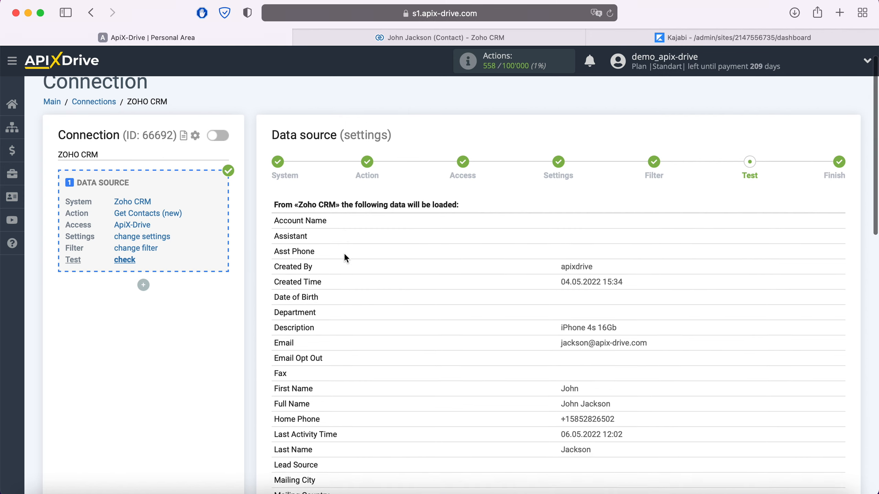
pyautogui.scroll(-2, 345, 256)
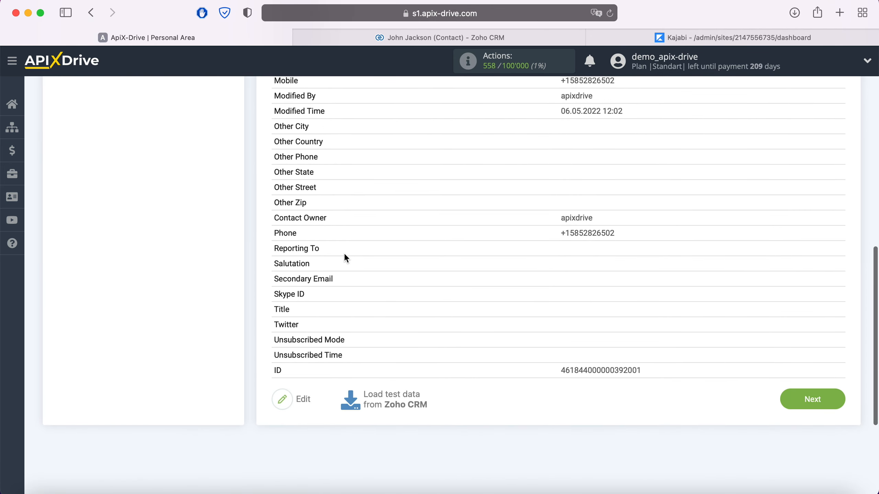
pyautogui.click(834, 400)
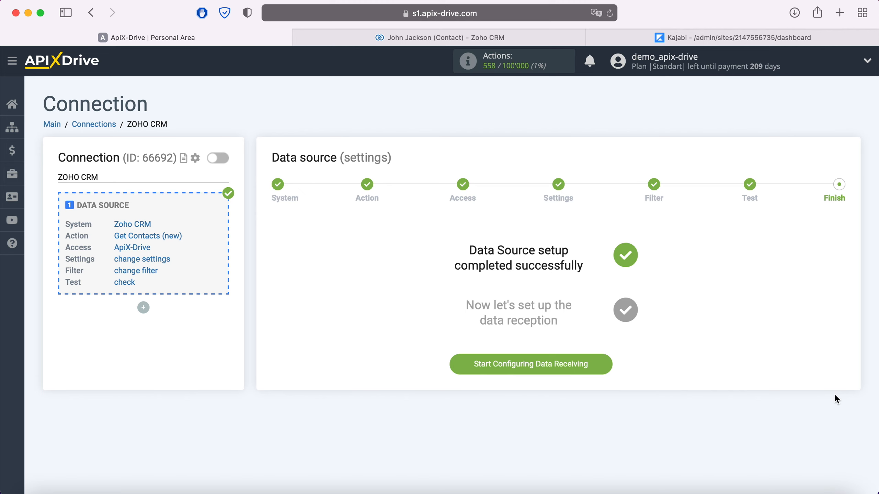
# Step: Choose Kajabi as the data destination system
pyautogui.click(606, 366)
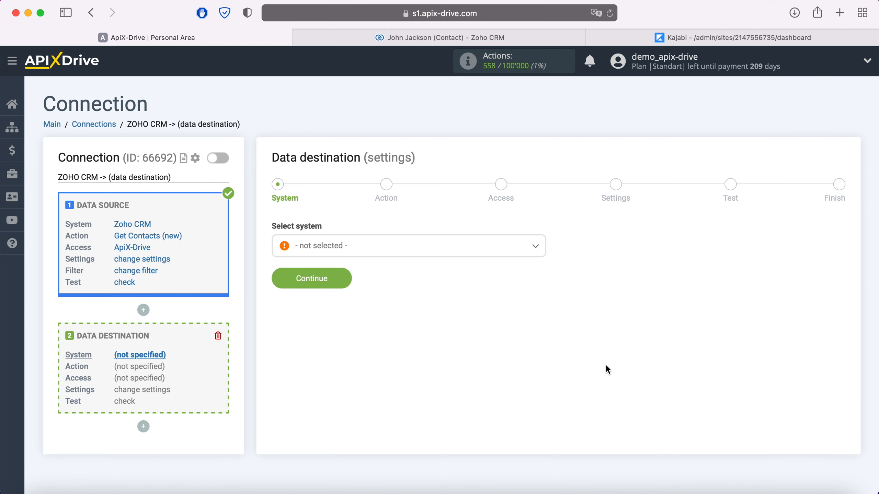
pyautogui.click(427, 252)
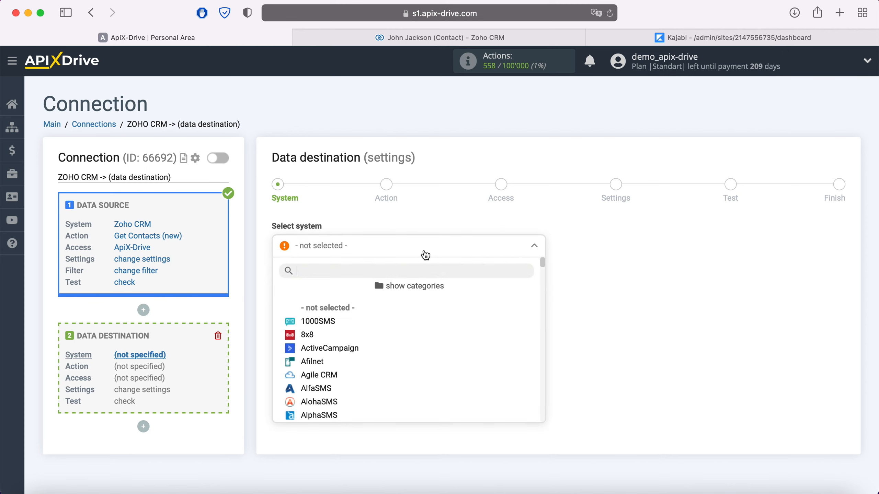
pyautogui.scroll(-3, 416, 334)
pyautogui.scroll(-20, 418, 335)
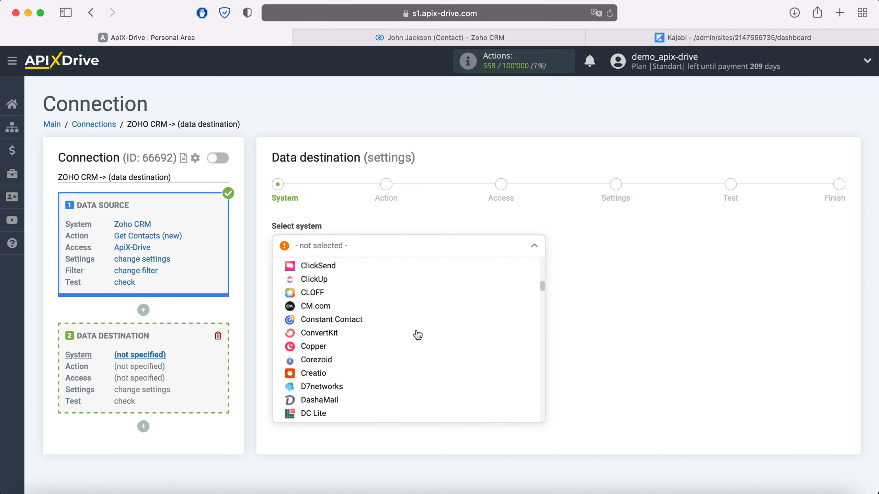
pyautogui.scroll(-15, 417, 335)
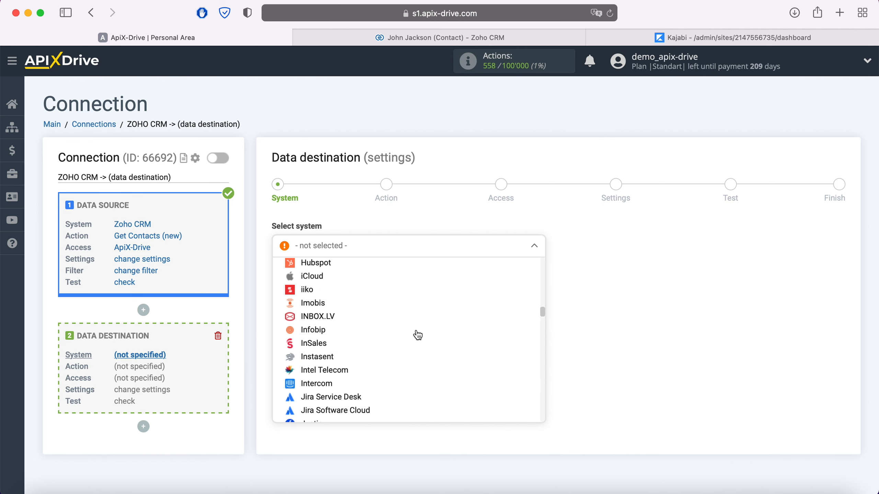
pyautogui.click(345, 345)
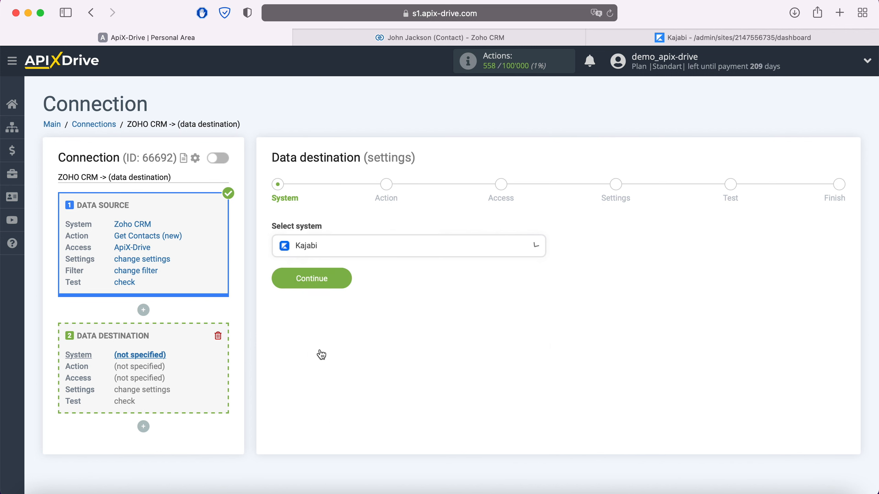
# Step: Set the Kajabi action to 'Send Data' and proceed to the Access step
pyautogui.click(344, 278)
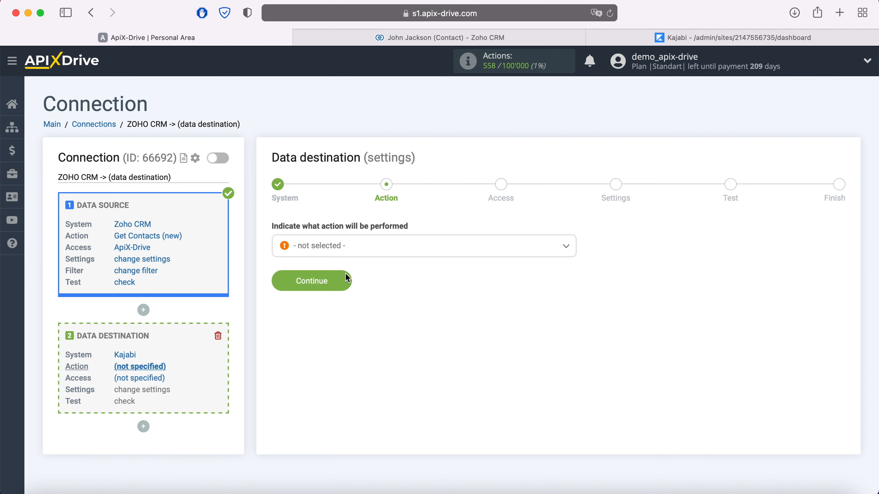
pyautogui.click(366, 252)
pyautogui.click(329, 306)
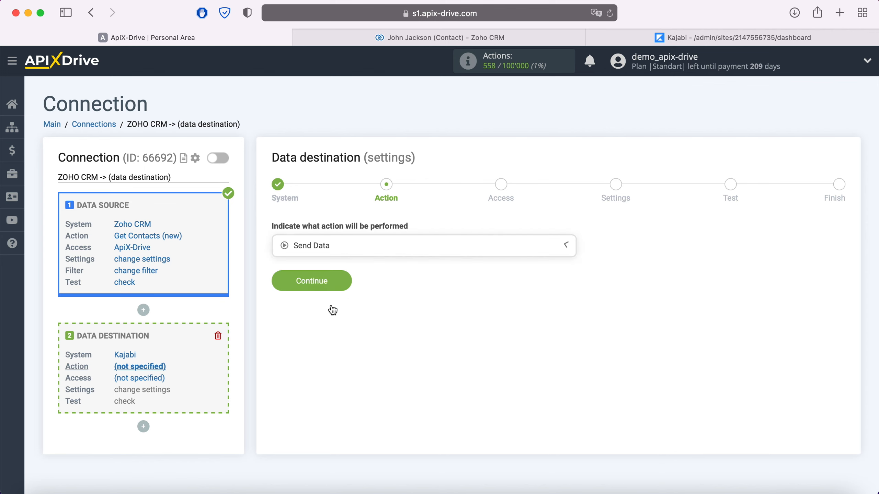
pyautogui.click(346, 280)
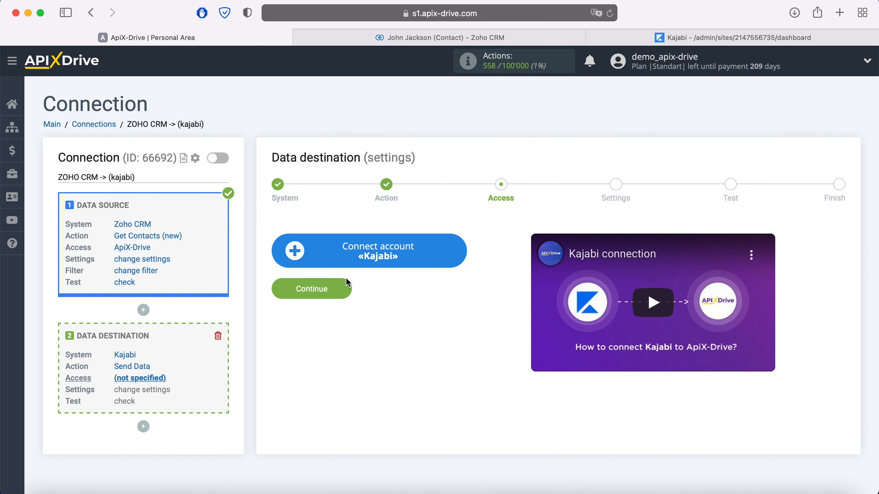
# Step: Start a new Kajabi account keeping its default name, then go to the Kajabi dashboard
pyautogui.click(458, 247)
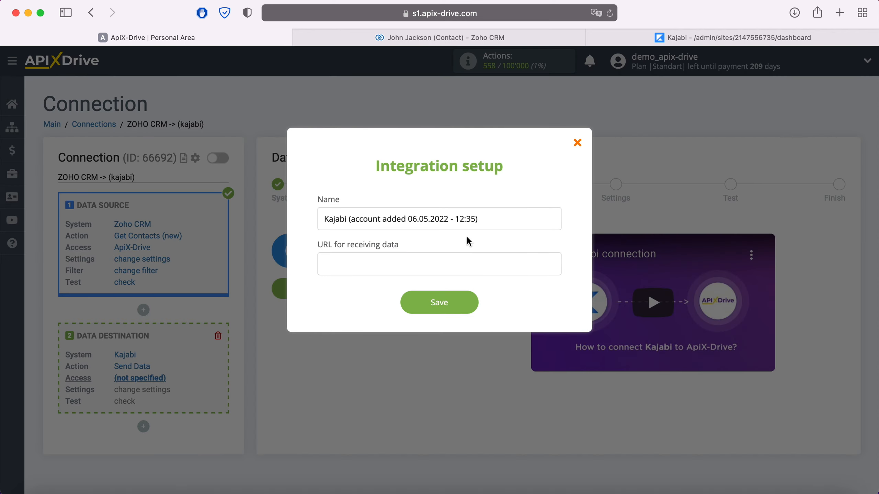
pyautogui.moveTo(484, 220); pyautogui.dragTo(313, 221)
pyautogui.click(313, 221)
pyautogui.click(663, 37)
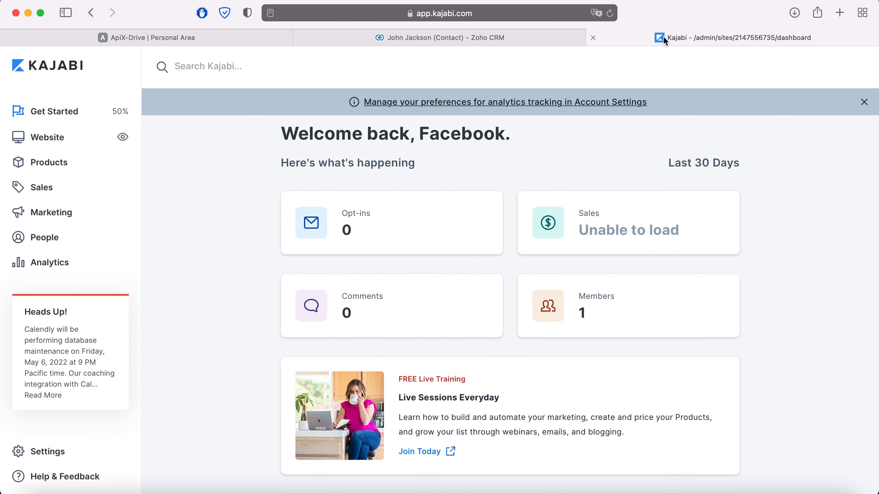
# Step: Copy the Facebook_Test offer's Activation webhook URL from Kajabi's offer webhook settings
pyautogui.click(46, 187)
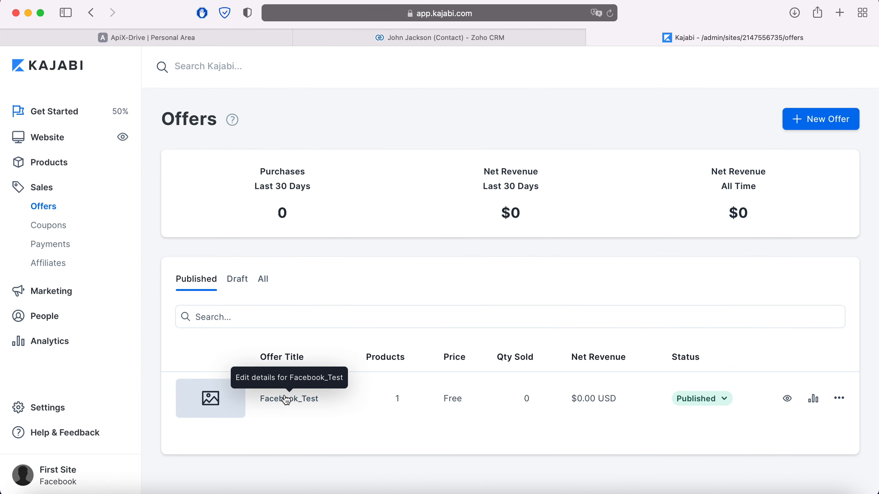
pyautogui.click(286, 400)
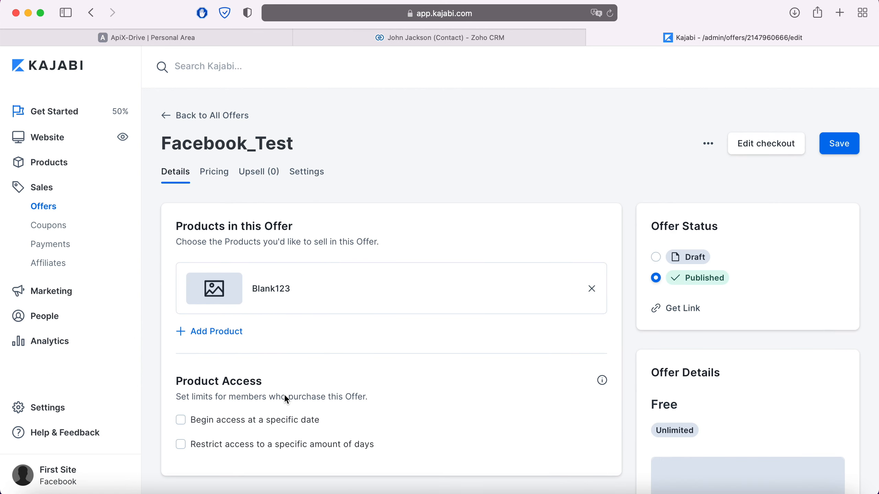
pyautogui.click(708, 143)
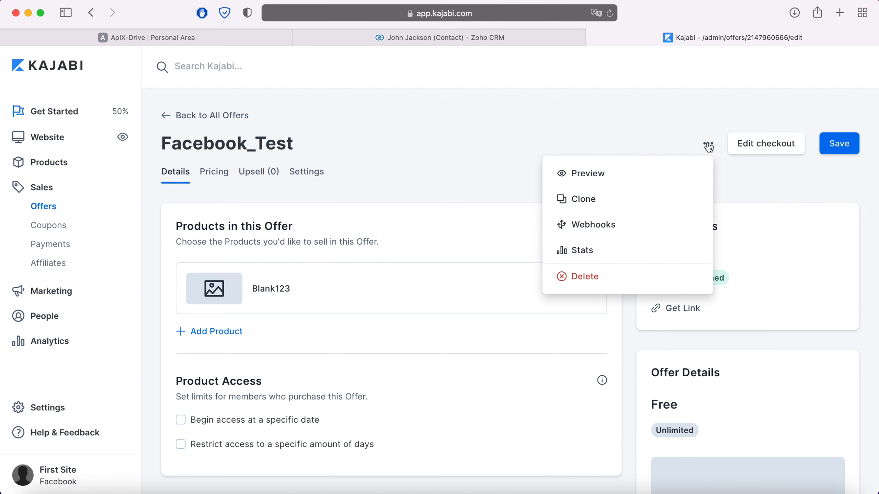
pyautogui.click(606, 227)
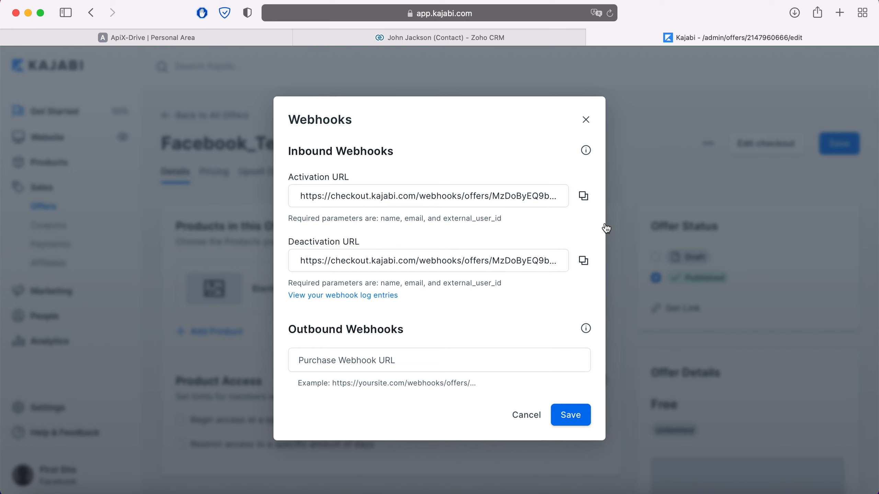
pyautogui.click(583, 196)
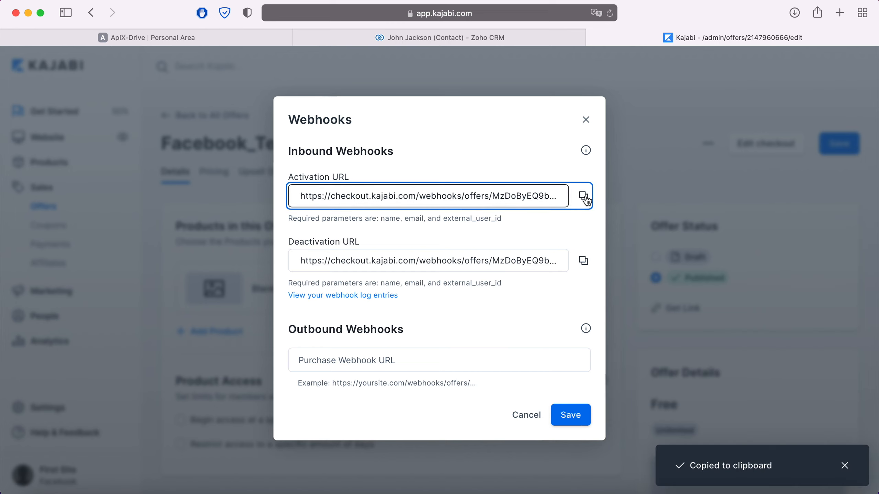
pyautogui.click(246, 37)
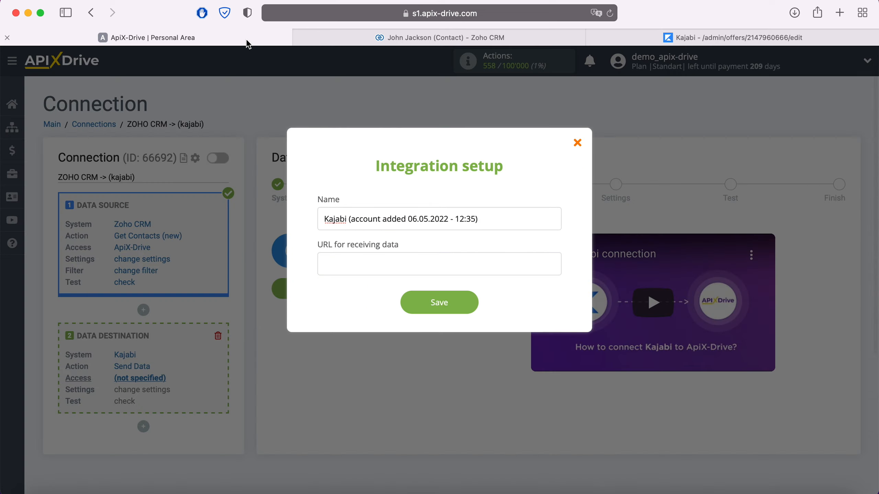
# Step: Save the Kajabi account with the pasted activation webhook URL and select it as the login
pyautogui.rightClick(359, 264)
pyautogui.click(379, 296)
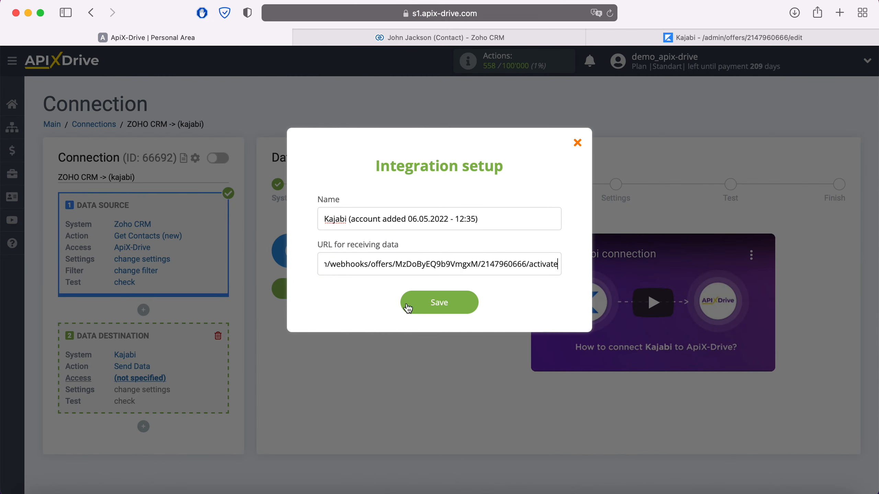
pyautogui.click(469, 308)
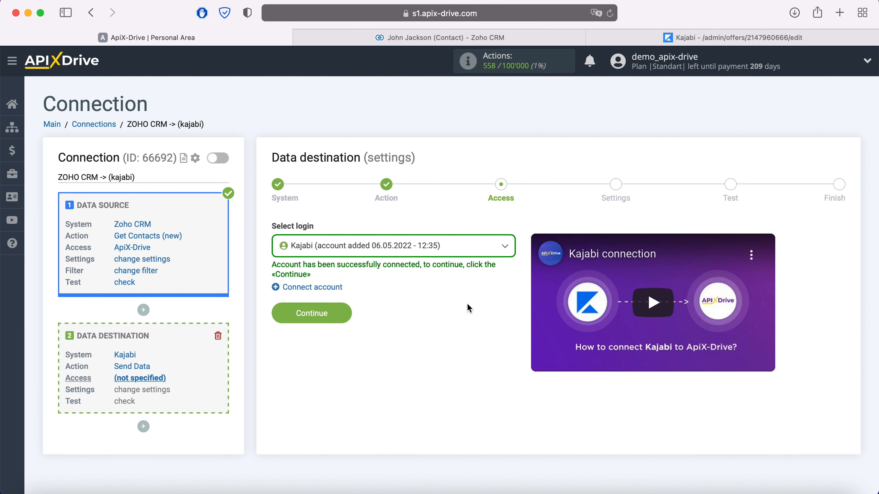
pyautogui.click(444, 246)
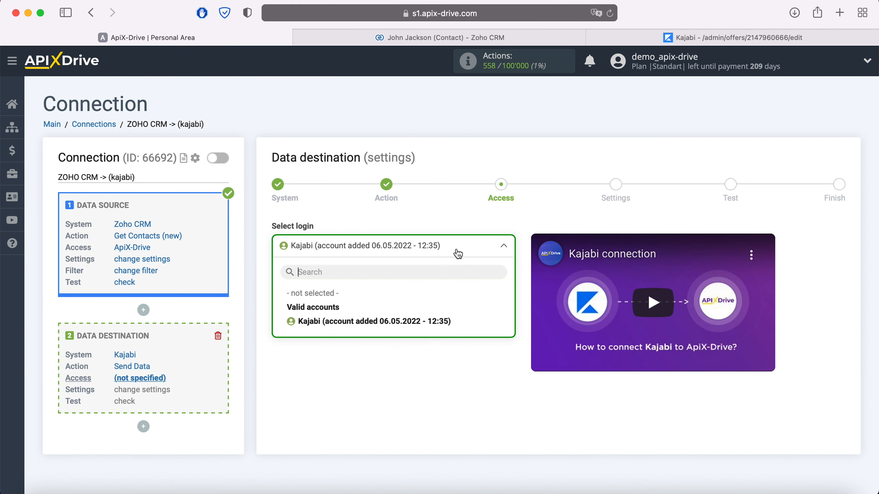
pyautogui.click(443, 321)
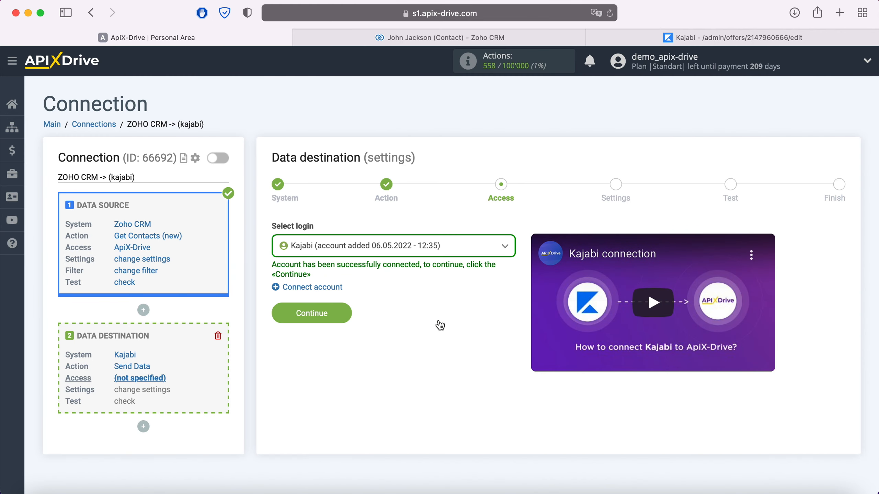
pyautogui.click(343, 312)
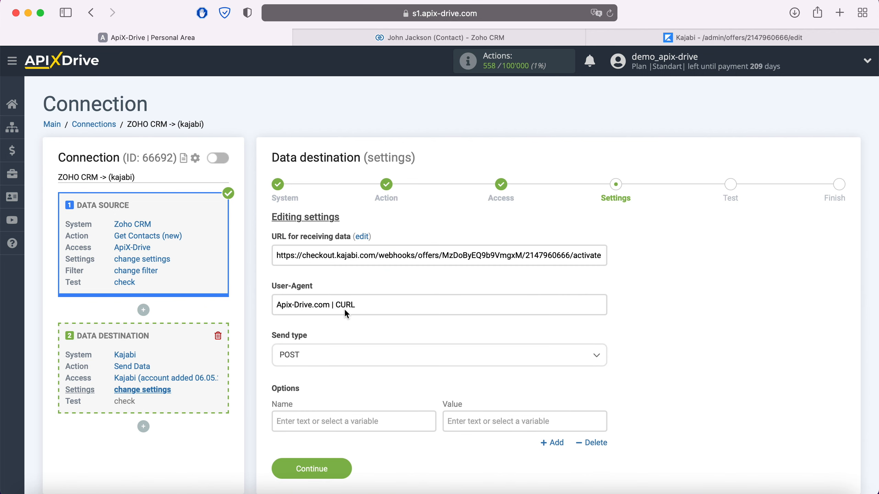
# Step: Keep send type POST and map option 'name' to Zoho CRM First Name
pyautogui.click(334, 361)
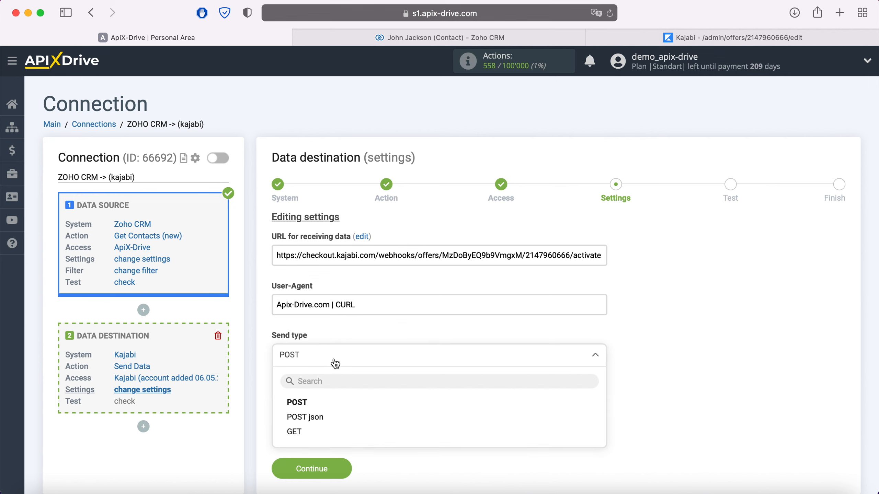
pyautogui.click(309, 403)
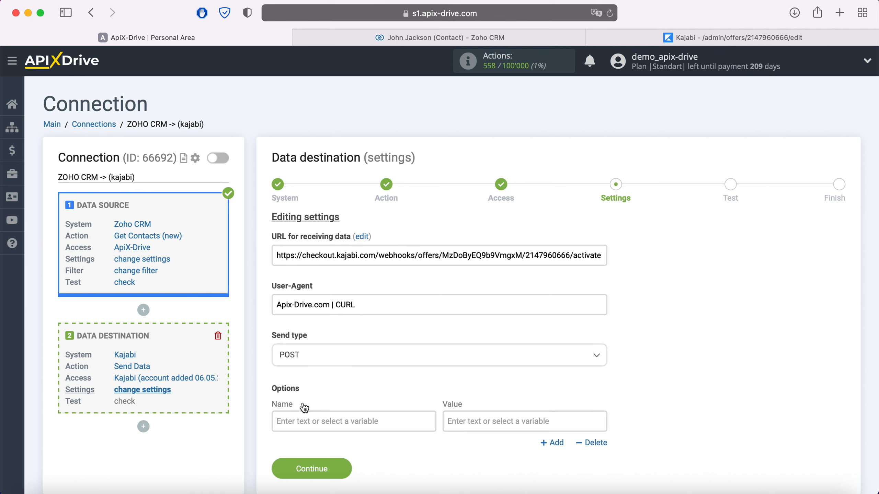
pyautogui.click(303, 420)
pyautogui.scroll(-7, 301, 419)
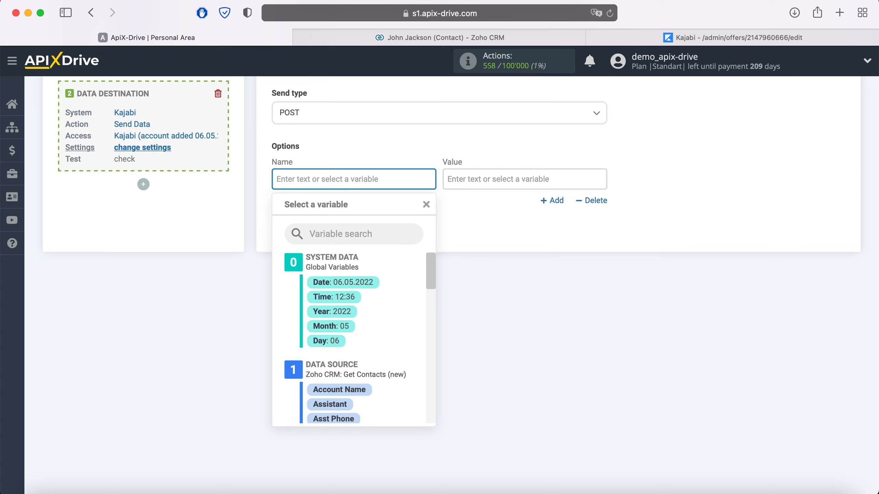
pyautogui.write('name')
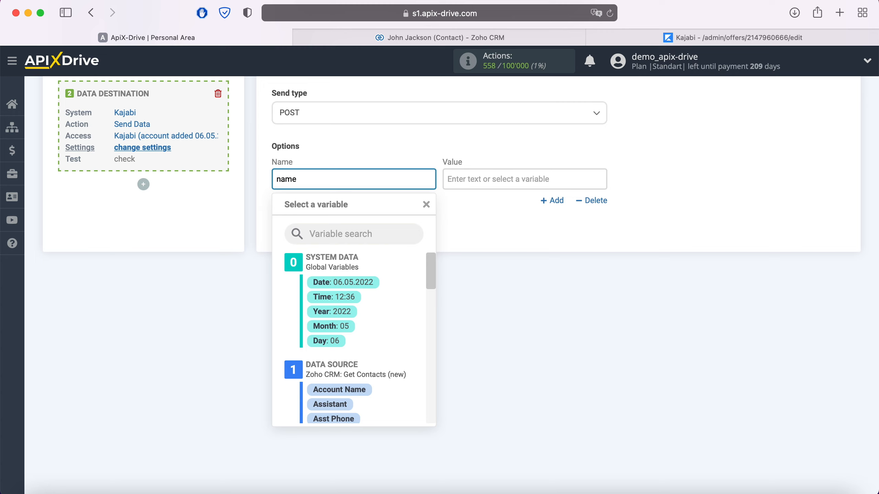
pyautogui.click(493, 179)
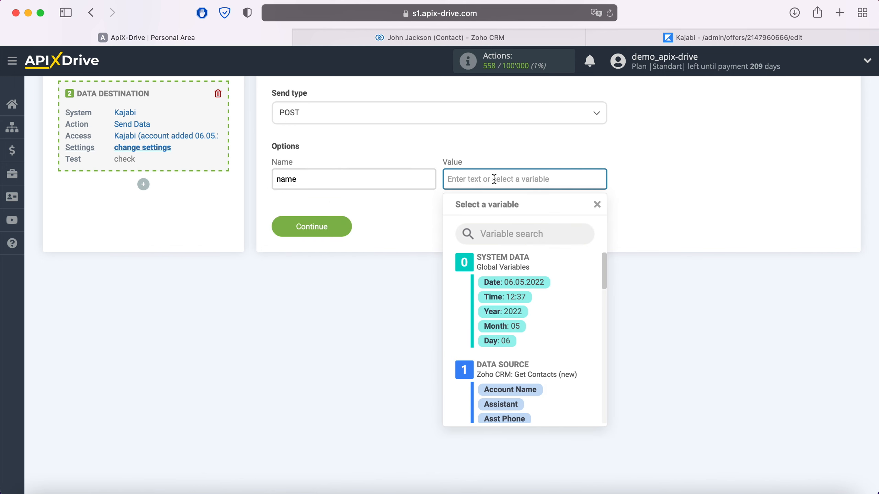
pyautogui.scroll(-5, 530, 301)
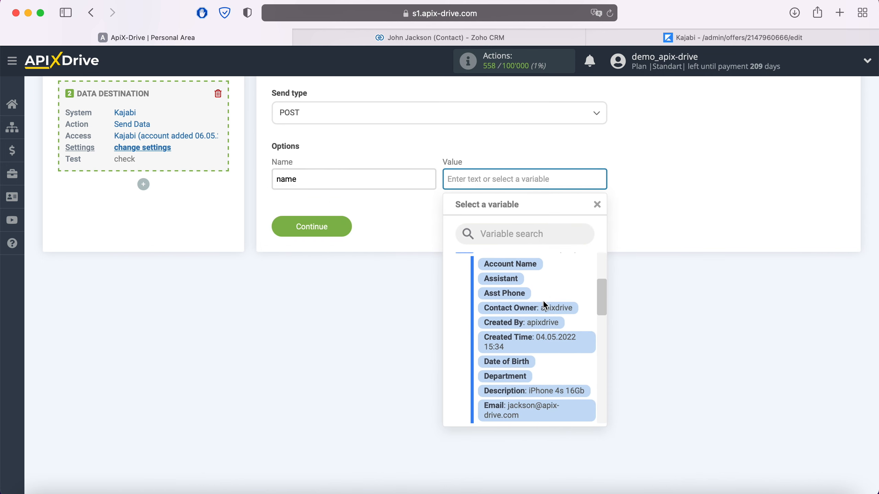
pyautogui.scroll(-4, 544, 303)
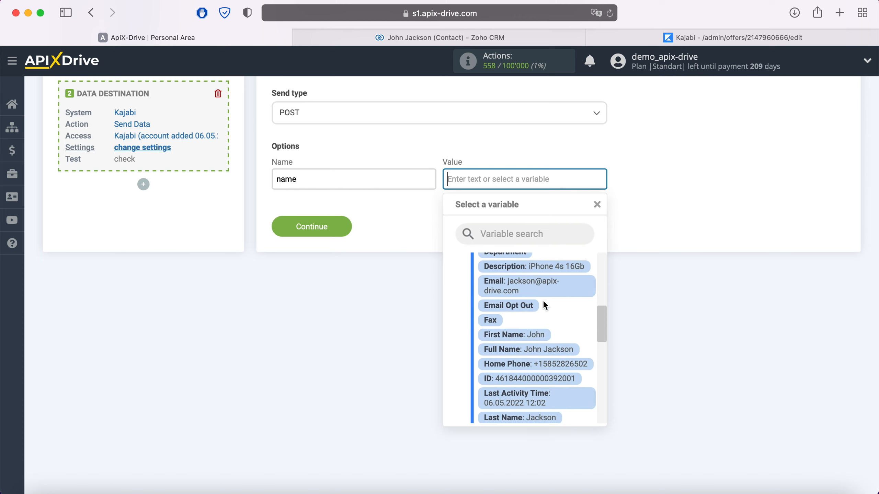
pyautogui.click(541, 335)
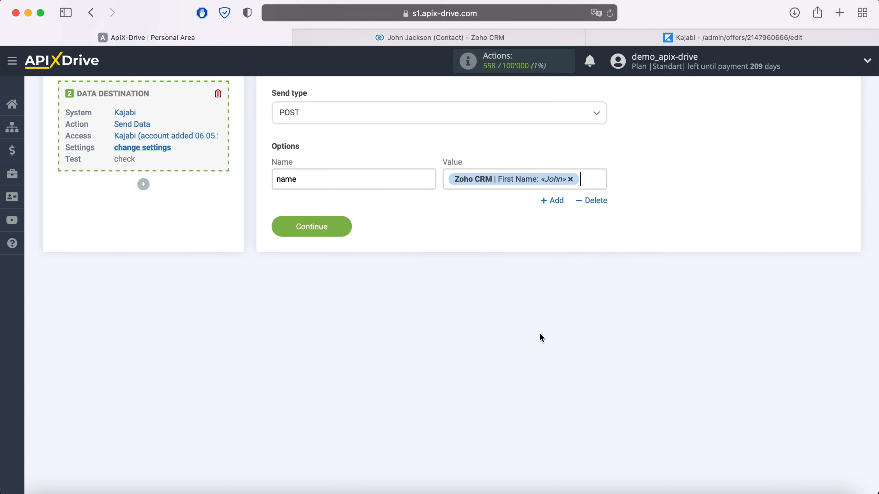
# Step: Add a second option 'email' mapped to Zoho CRM Email
pyautogui.click(559, 202)
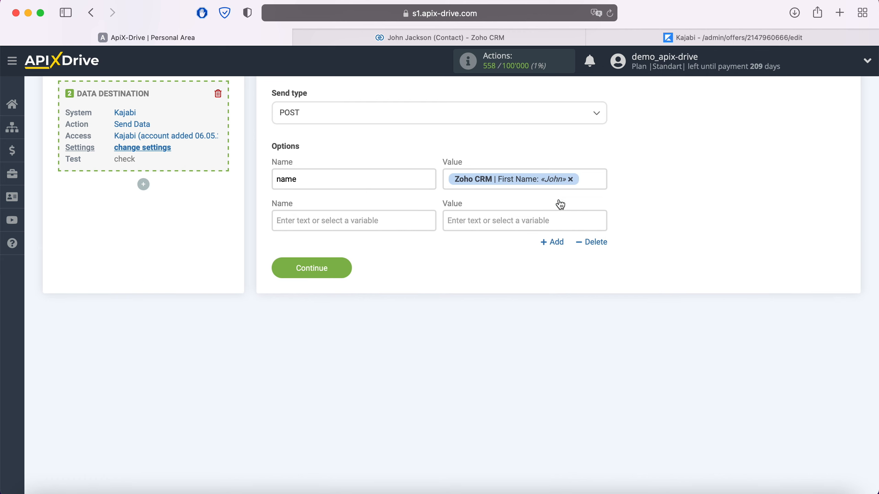
pyautogui.click(386, 218)
pyautogui.write('email')
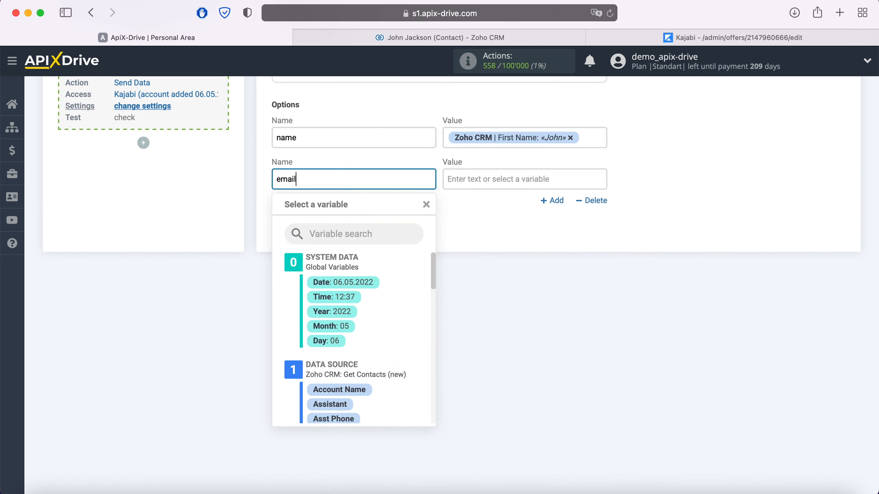
pyautogui.click(488, 179)
pyautogui.scroll(-4, 577, 280)
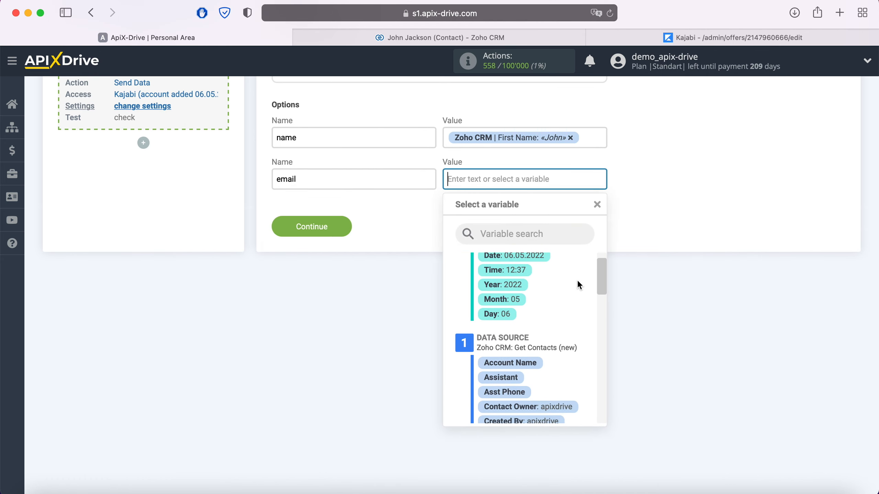
pyautogui.scroll(-4, 577, 282)
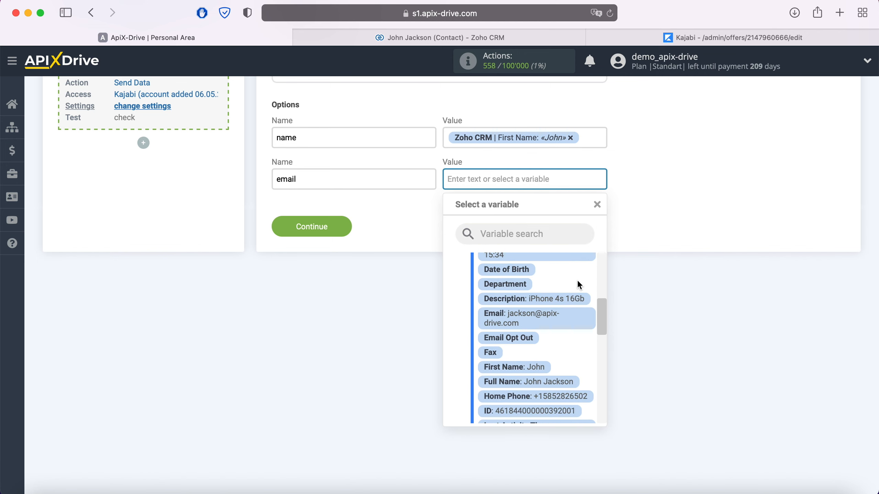
pyautogui.click(538, 314)
# Step: Add a third option 'External_User_ID' mapped to the Zoho CRM contact ID
pyautogui.click(553, 214)
pyautogui.click(359, 239)
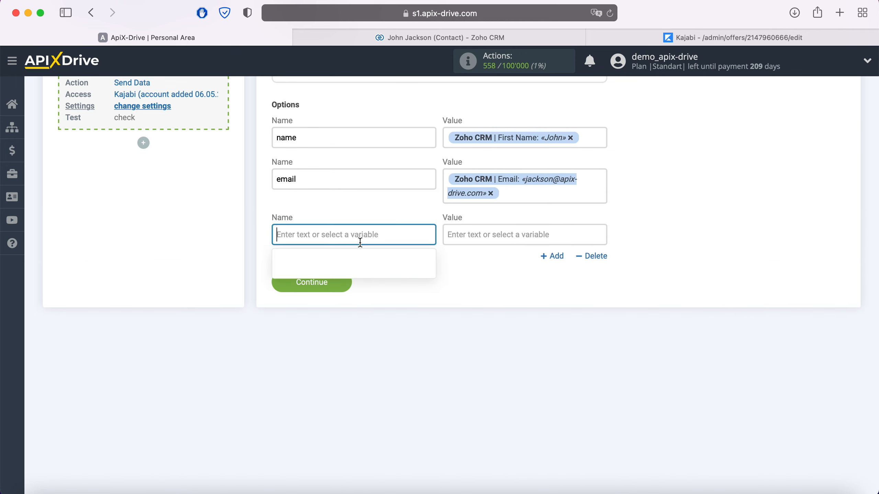
pyautogui.write('External')
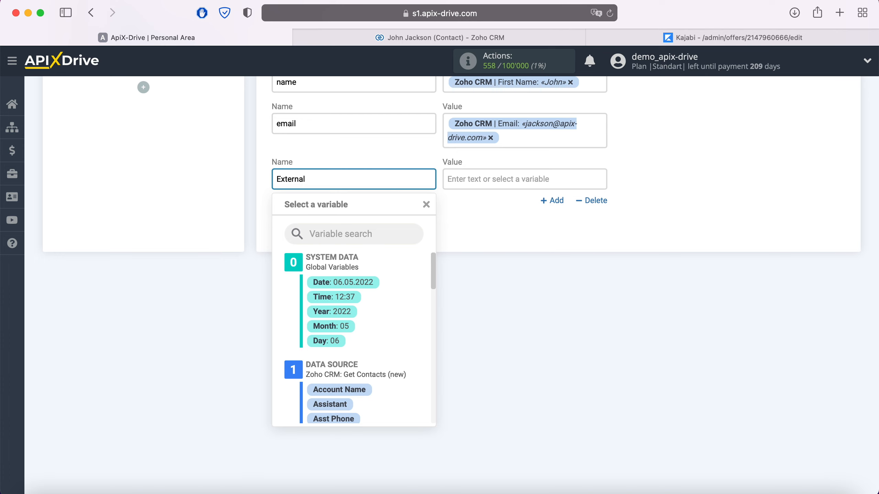
pyautogui.write('_User_ID')
pyautogui.click(483, 180)
pyautogui.scroll(-1, 539, 291)
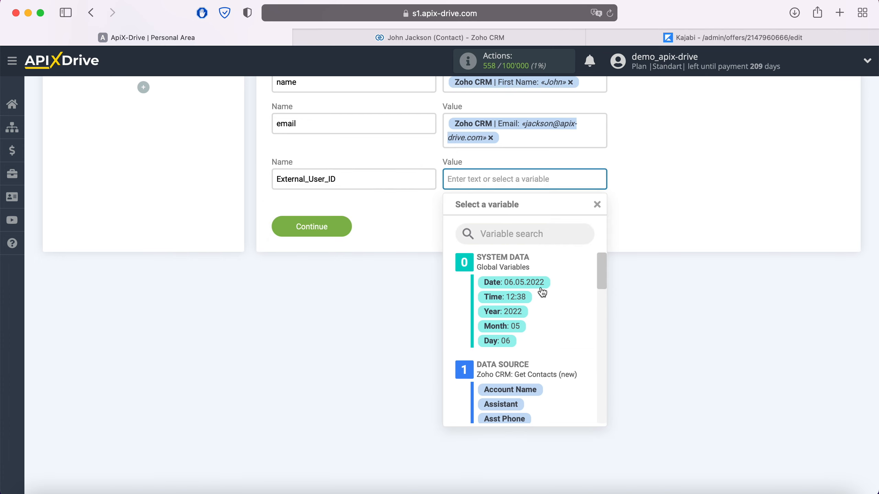
pyautogui.scroll(-5, 558, 301)
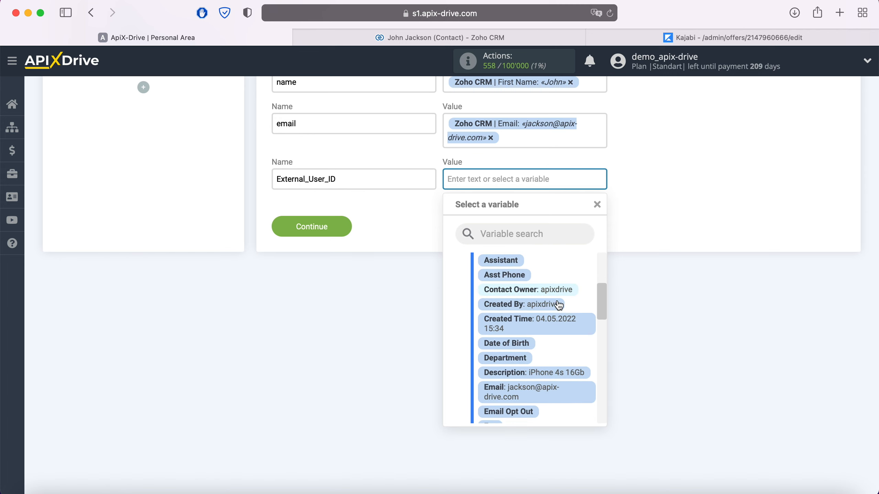
pyautogui.scroll(-4, 558, 303)
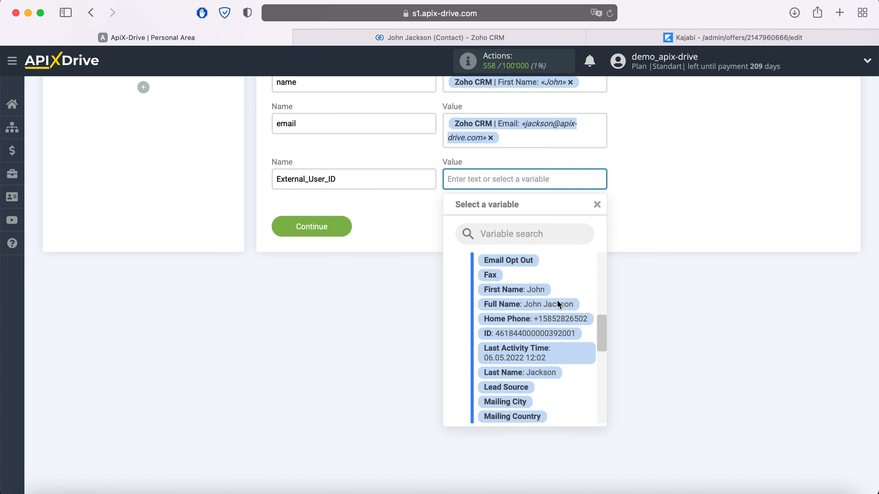
pyautogui.click(547, 334)
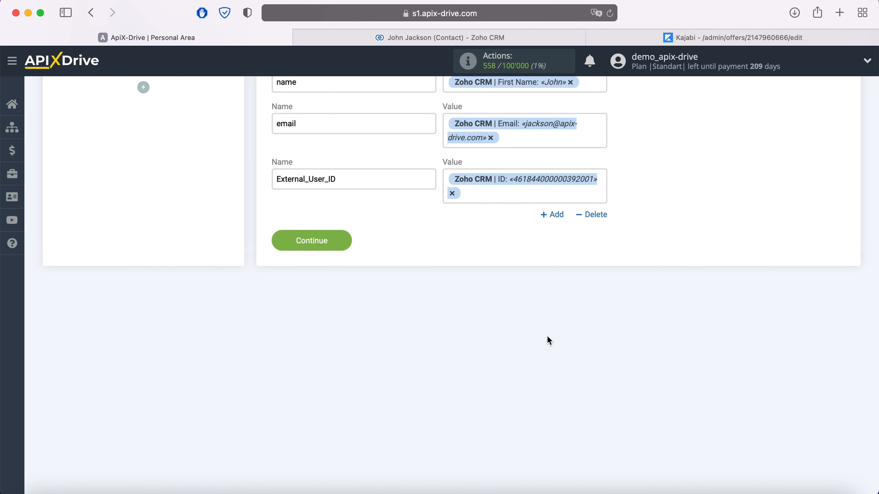
# Step: Save the mapped options and send the test contact data to the Kajabi webhook
pyautogui.click(342, 237)
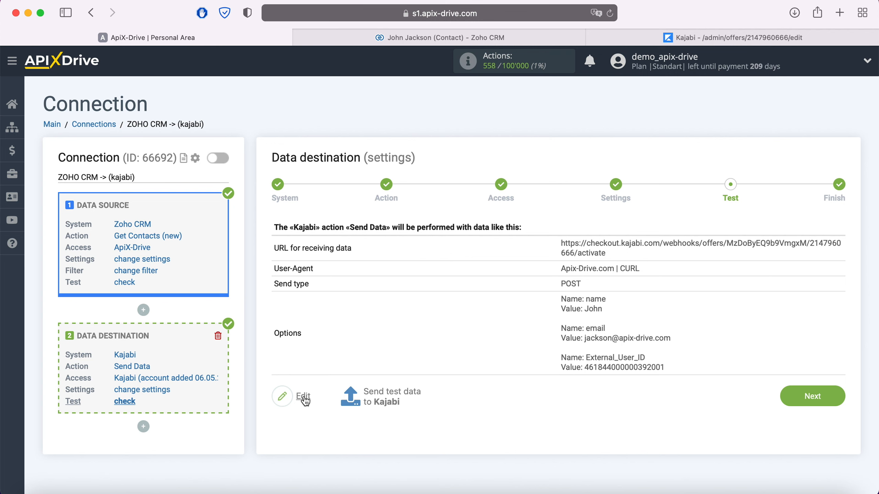
pyautogui.click(389, 395)
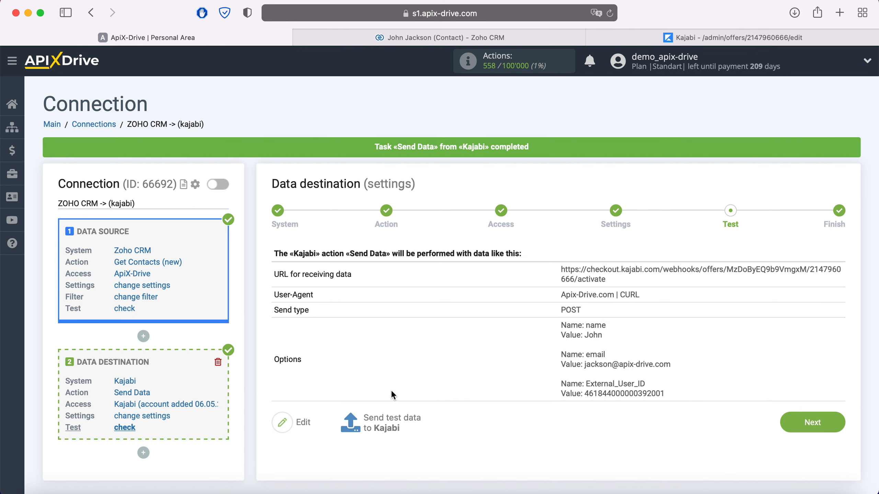
# Step: Check Kajabi's People list for the new test contact's details, then return to ApiX-Drive
pyautogui.click(653, 37)
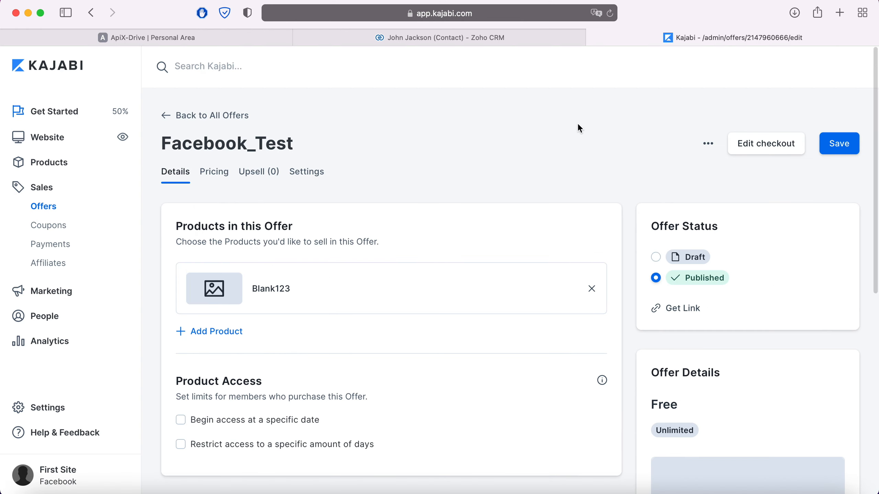
pyautogui.click(76, 314)
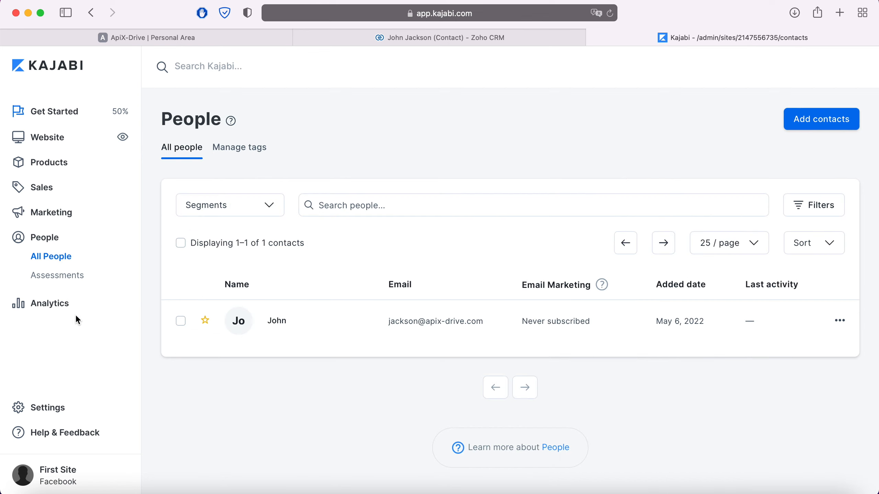
pyautogui.click(278, 322)
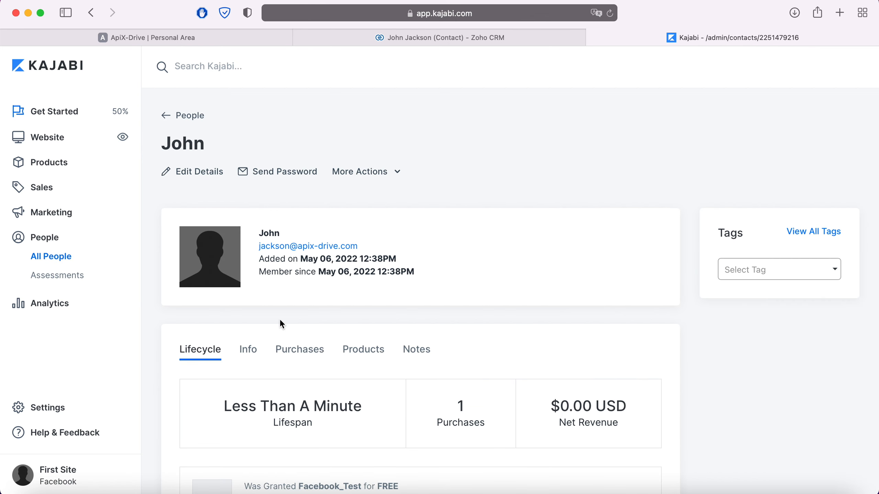
pyautogui.click(191, 39)
# Step: Finish setup, enable auto-update for ZOHO CRM -> (kajabi), and save a 5-minute update interval
pyautogui.click(833, 421)
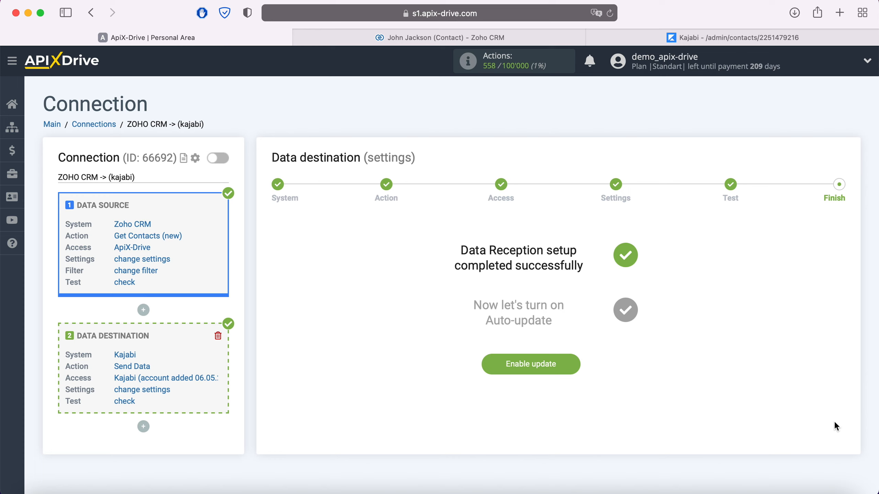
pyautogui.click(577, 363)
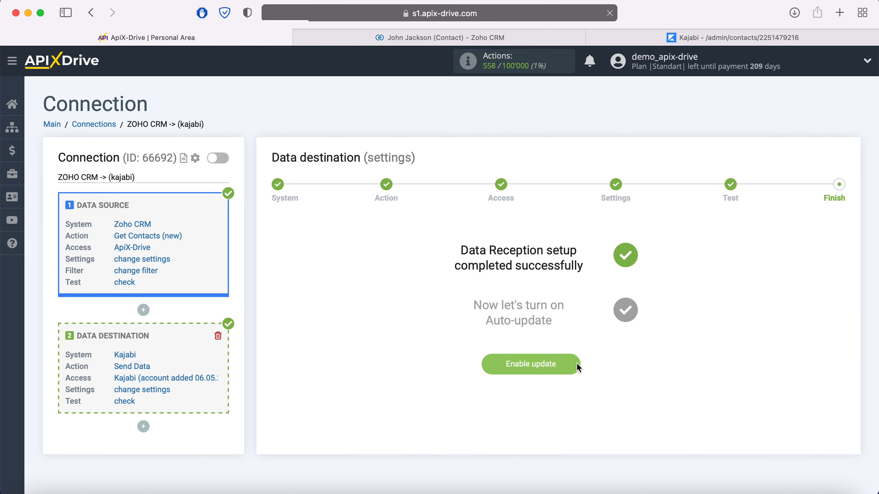
pyautogui.click(832, 198)
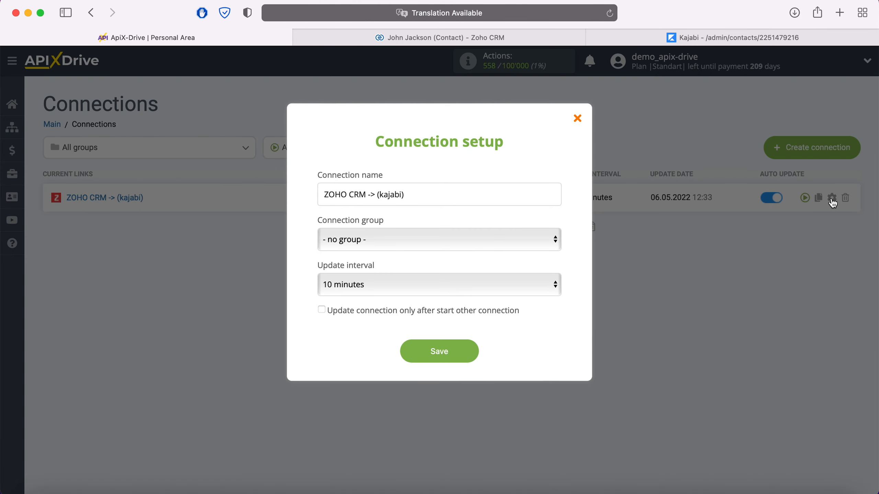
pyautogui.click(502, 284)
pyautogui.click(467, 268)
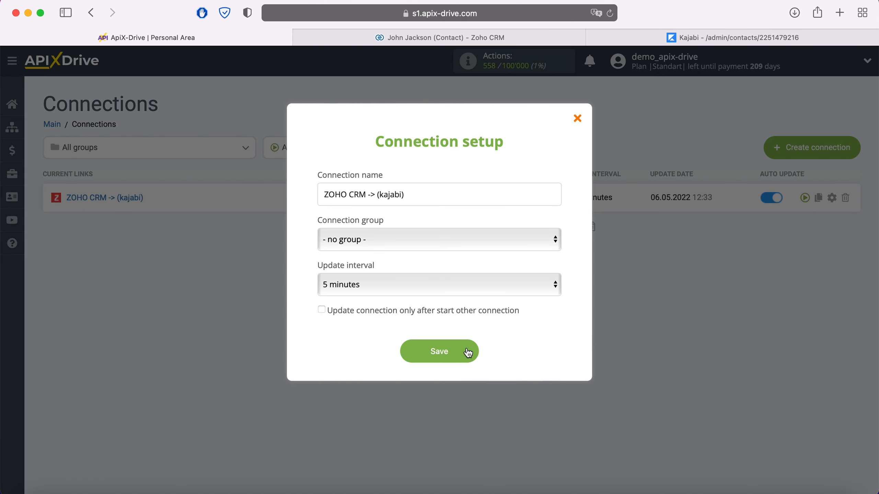
pyautogui.click(472, 351)
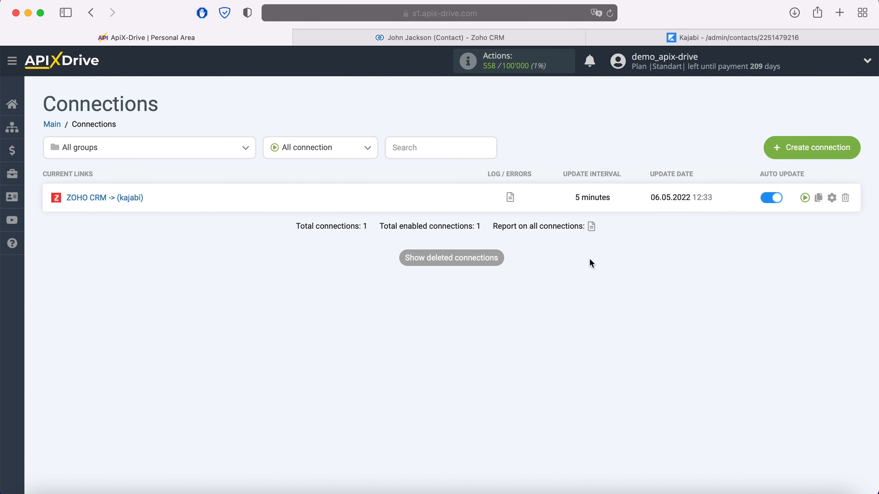